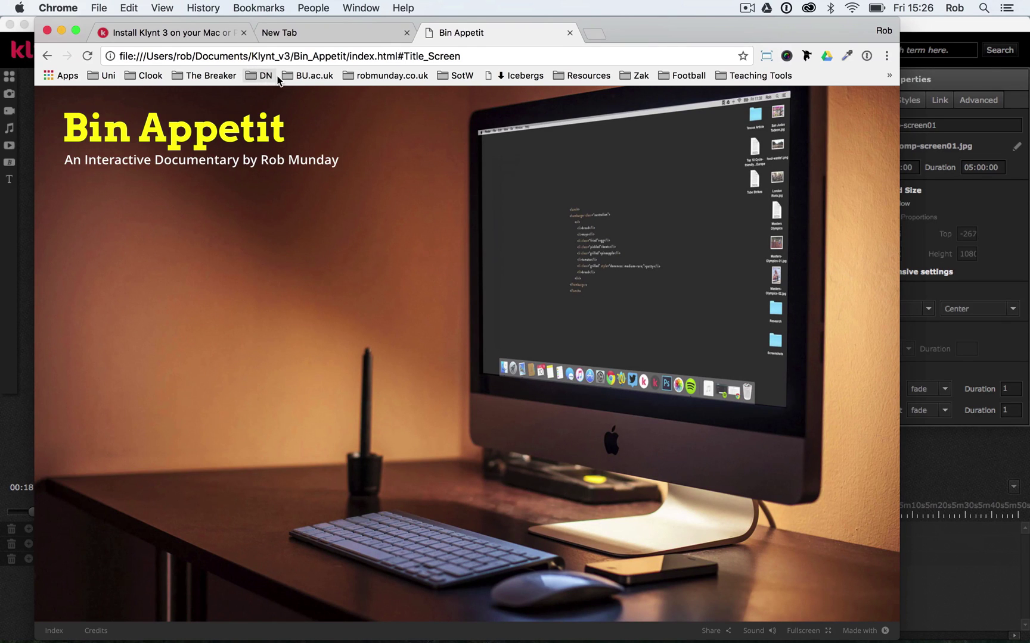
Step: Move the Chrome preview aside, widen it to full screen width, then shrink it to test the title layout
{"action": "left_click_drag", "start_coordinate": [628, 36], "coordinate": [596, 30]}
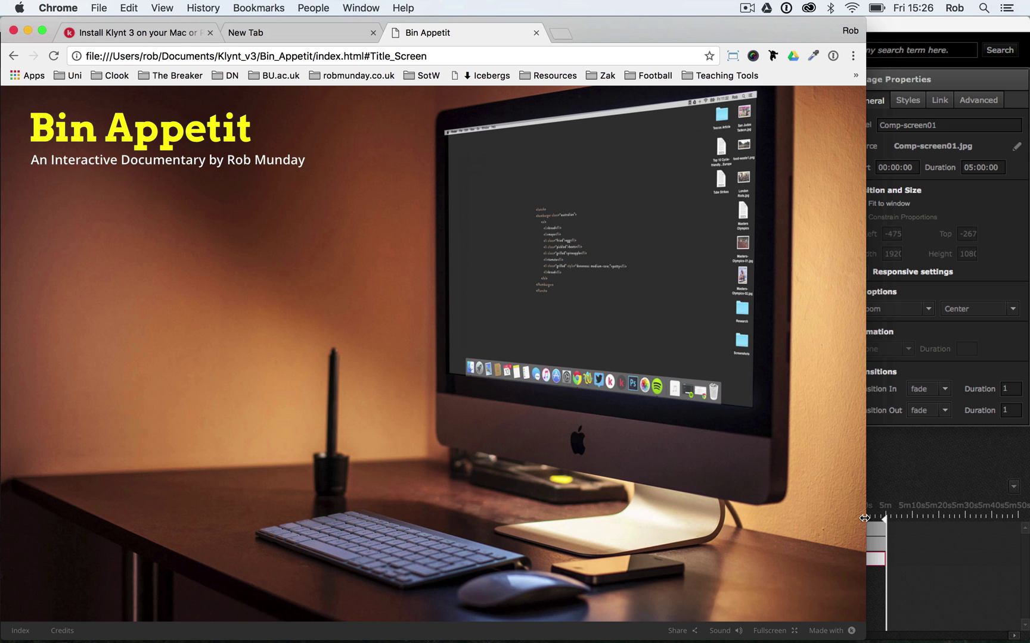
{"action": "left_click_drag", "start_coordinate": [865, 520], "coordinate": [1026, 554]}
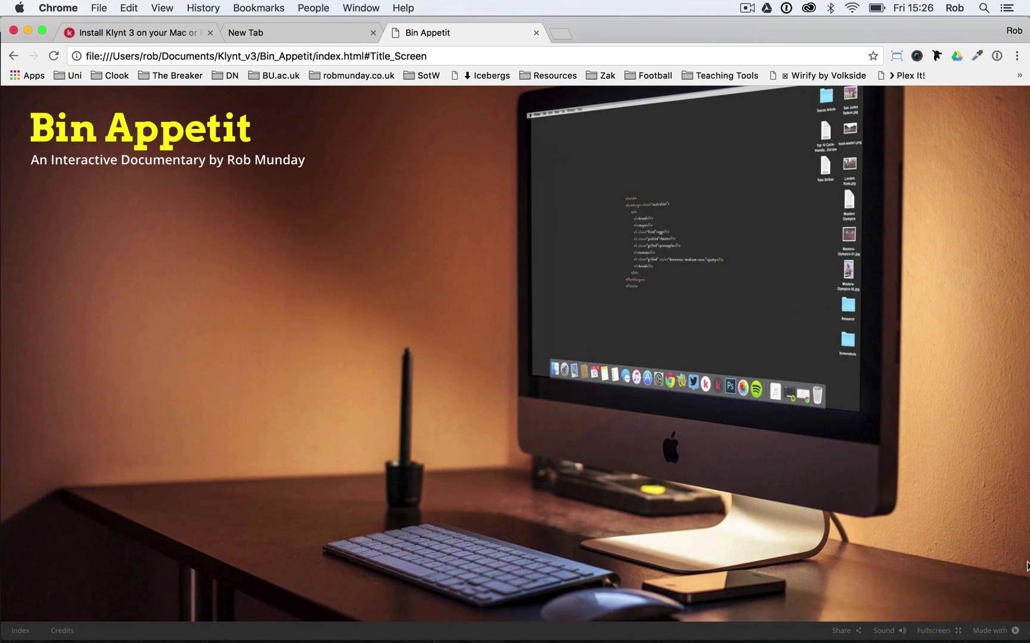
{"action": "mouse_move", "coordinate": [1024, 633]}
{"action": "left_mouse_down"}
{"action": "mouse_move", "coordinate": [685, 402]}
{"action": "mouse_move", "coordinate": [640, 305]}
{"action": "mouse_move", "coordinate": [584, 222]}
{"action": "mouse_move", "coordinate": [447, 253]}
{"action": "mouse_move", "coordinate": [572, 359]}
{"action": "mouse_move", "coordinate": [924, 471]}
{"action": "mouse_move", "coordinate": [944, 593]}
{"action": "mouse_move", "coordinate": [1018, 637]}
{"action": "mouse_move", "coordinate": [653, 528]}
{"action": "mouse_move", "coordinate": [524, 443]}
{"action": "mouse_move", "coordinate": [438, 499]}
{"action": "mouse_move", "coordinate": [374, 497]}
{"action": "mouse_move", "coordinate": [758, 545]}
{"action": "mouse_move", "coordinate": [1012, 592]}
{"action": "mouse_move", "coordinate": [1028, 619]}
{"action": "mouse_move", "coordinate": [1024, 635]}
{"action": "left_mouse_up"}
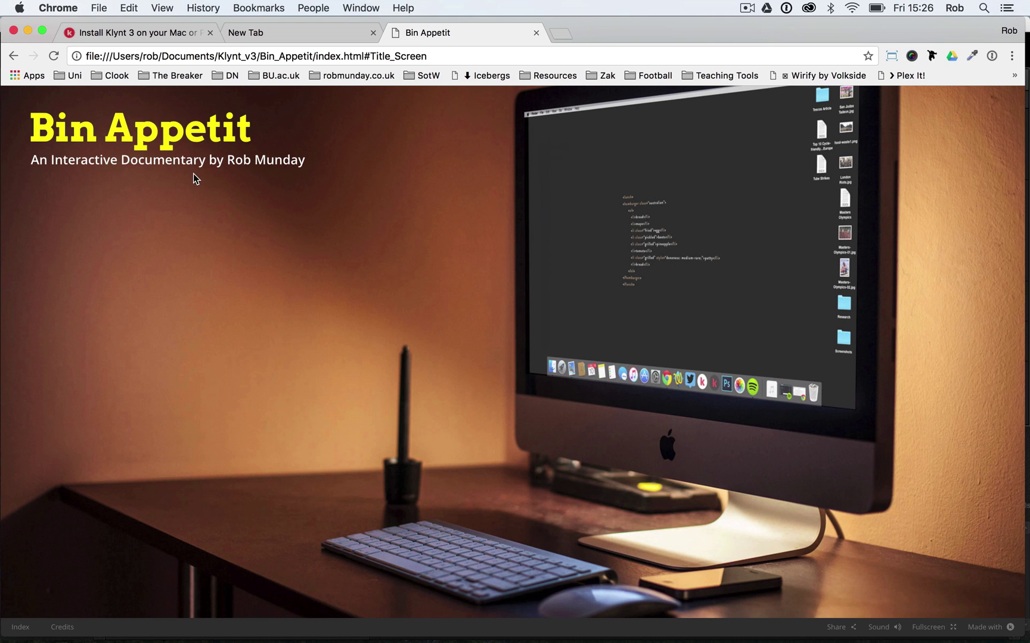
Step: Switch to Klynt, select the Bin Appetit title text, and expand its Responsive settings
{"action": "mouse_move", "coordinate": [534, 642]}
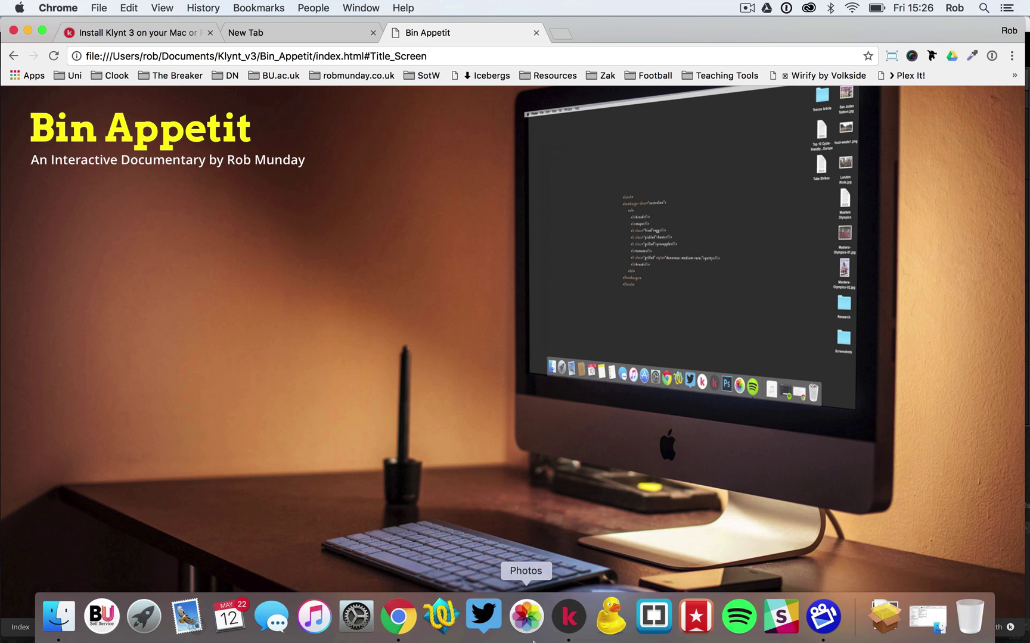
{"action": "left_click", "coordinate": [569, 626]}
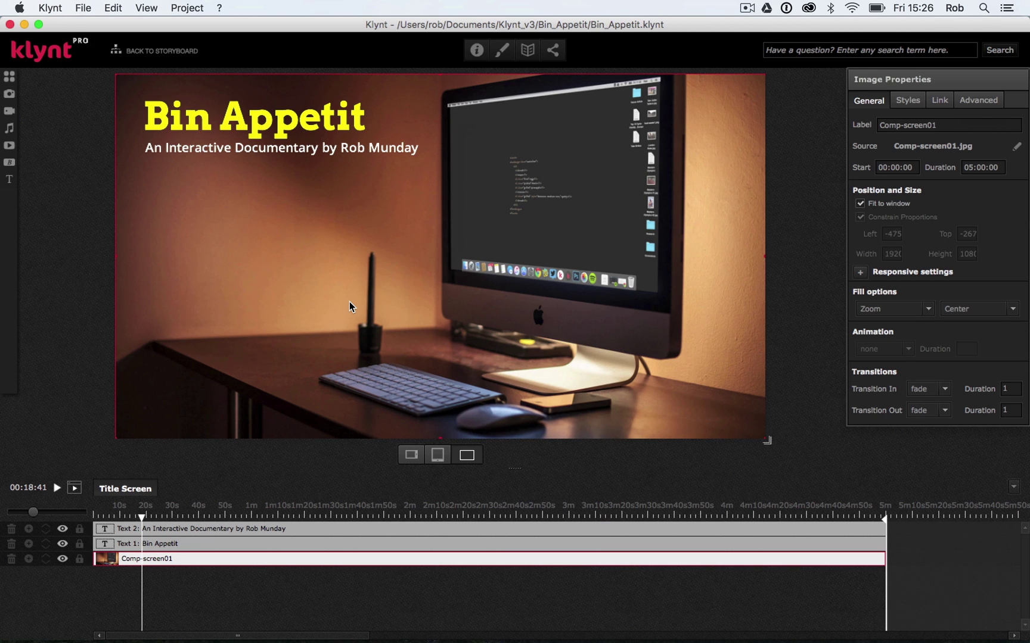
{"action": "left_click", "coordinate": [257, 129]}
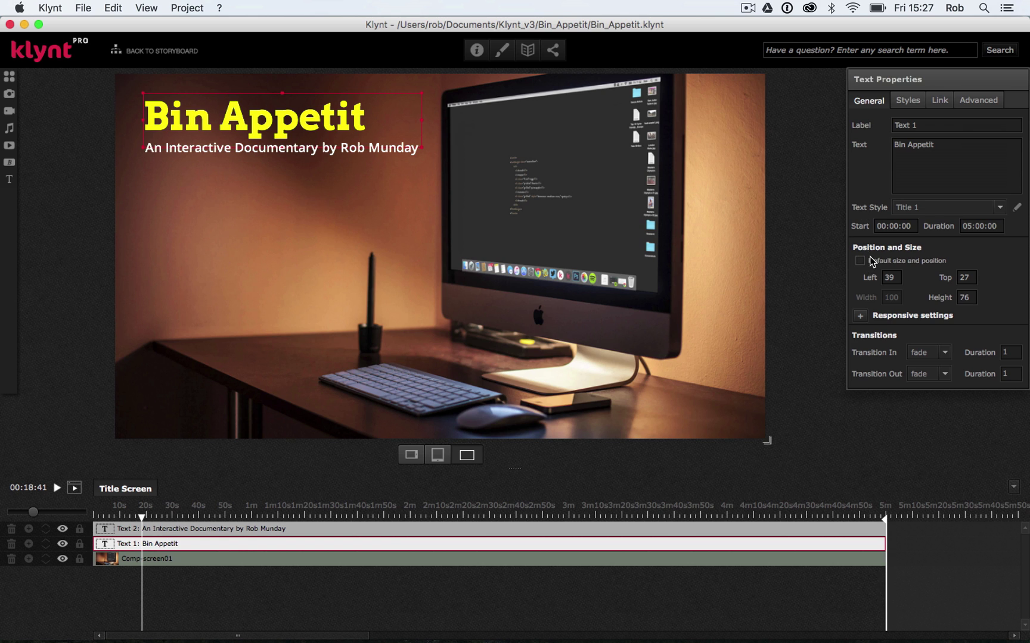
{"action": "left_click", "coordinate": [861, 316]}
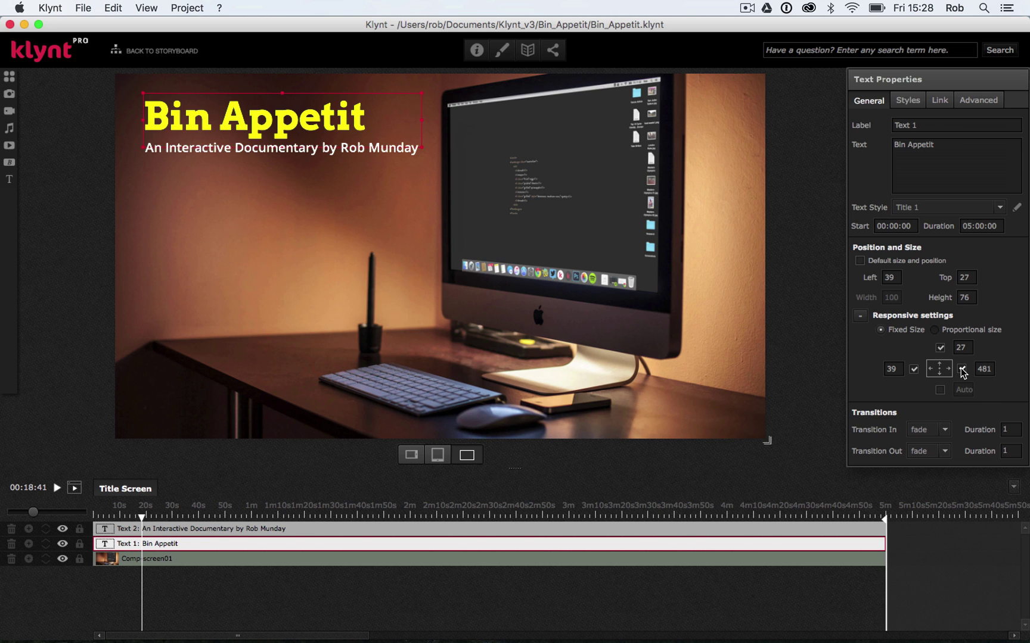
Step: Pin the Bin Appetit title 40 from the left and top with no right anchor, then select the subtitle
{"action": "left_click", "coordinate": [962, 369]}
{"action": "left_click", "coordinate": [893, 369]}
{"action": "type", "text": "40"}
{"action": "key", "text": "Return"}
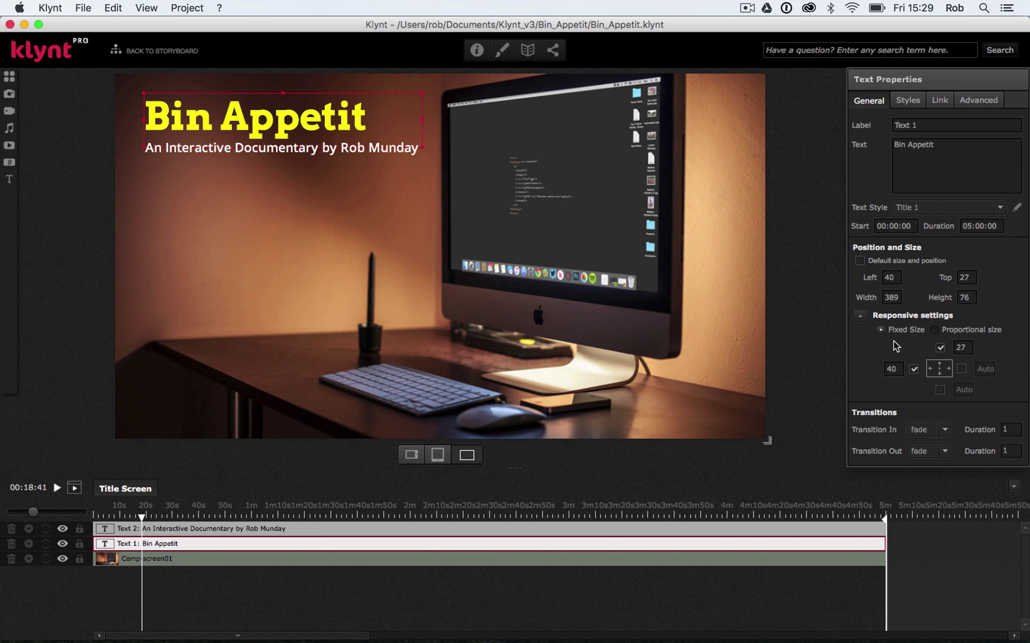
{"action": "double_click", "coordinate": [960, 349]}
{"action": "type", "text": "40"}
{"action": "key", "text": "Tab"}
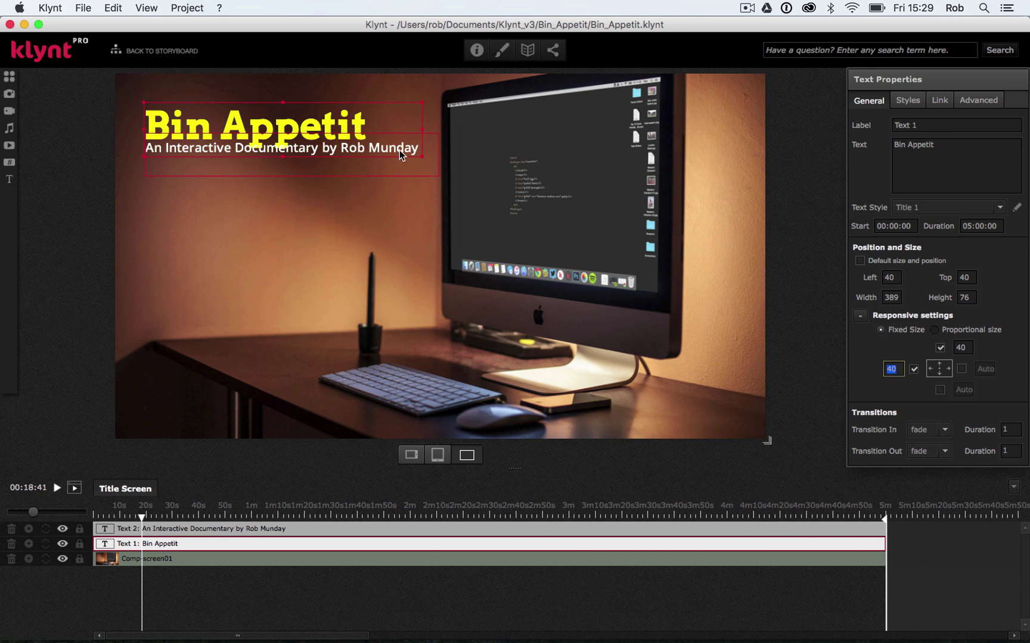
{"action": "left_click", "coordinate": [399, 168]}
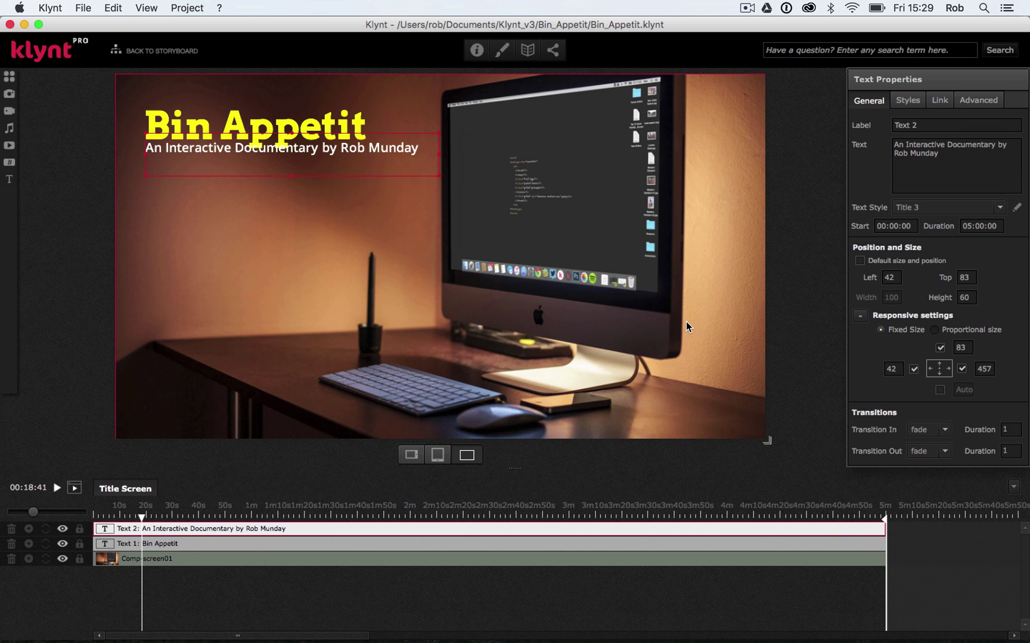
Step: Give the subtitle fixed size, no right anchor, left offset 40 and top offset 94
{"action": "left_click", "coordinate": [879, 331]}
{"action": "left_click", "coordinate": [961, 369]}
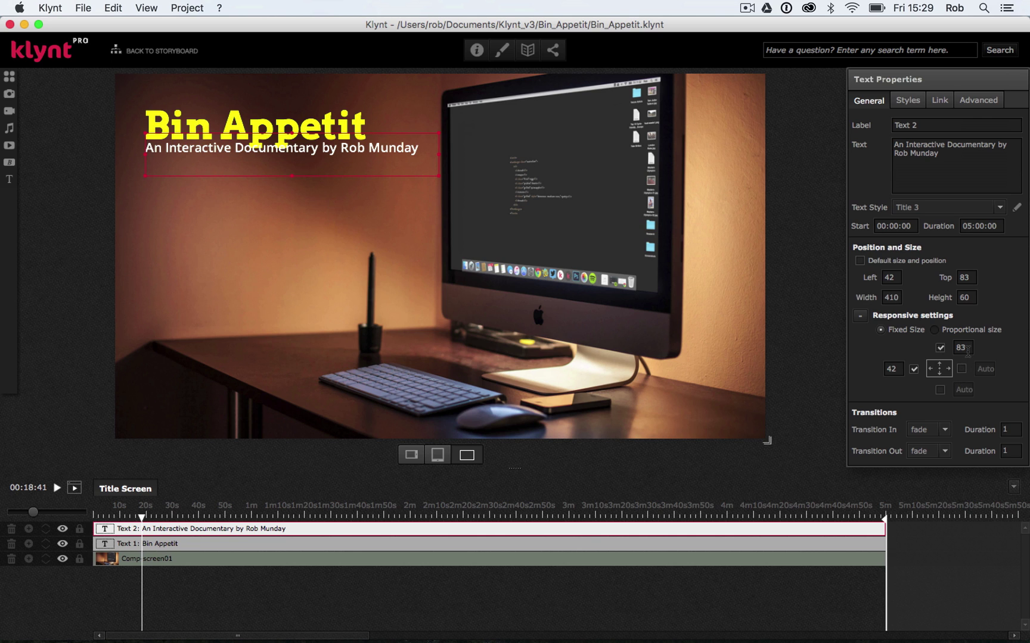
{"action": "left_click", "coordinate": [914, 370]}
{"action": "type", "text": "40"}
{"action": "key", "text": "Return"}
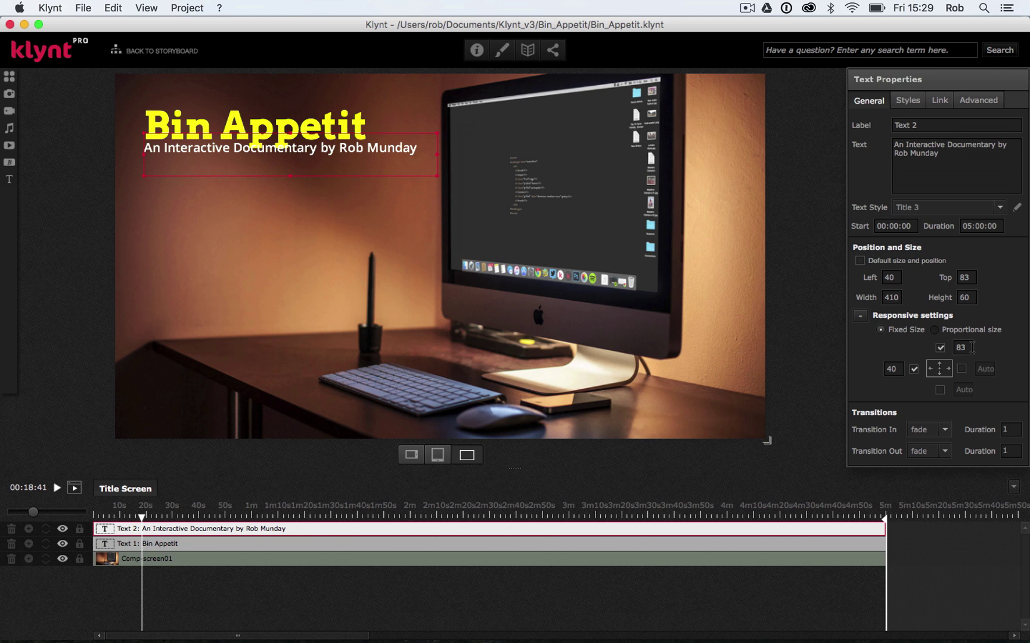
{"action": "left_click_drag", "start_coordinate": [972, 347], "coordinate": [937, 343]}
{"action": "type", "text": "90"}
{"action": "key", "text": "Tab"}
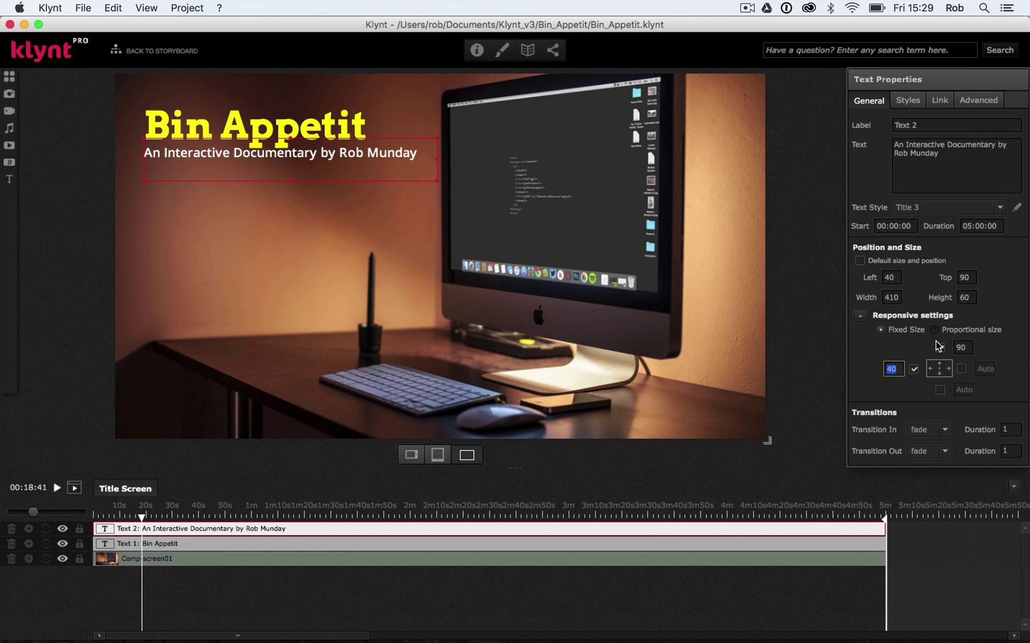
{"action": "left_click", "coordinate": [965, 349]}
{"action": "key", "text": "Tab"}
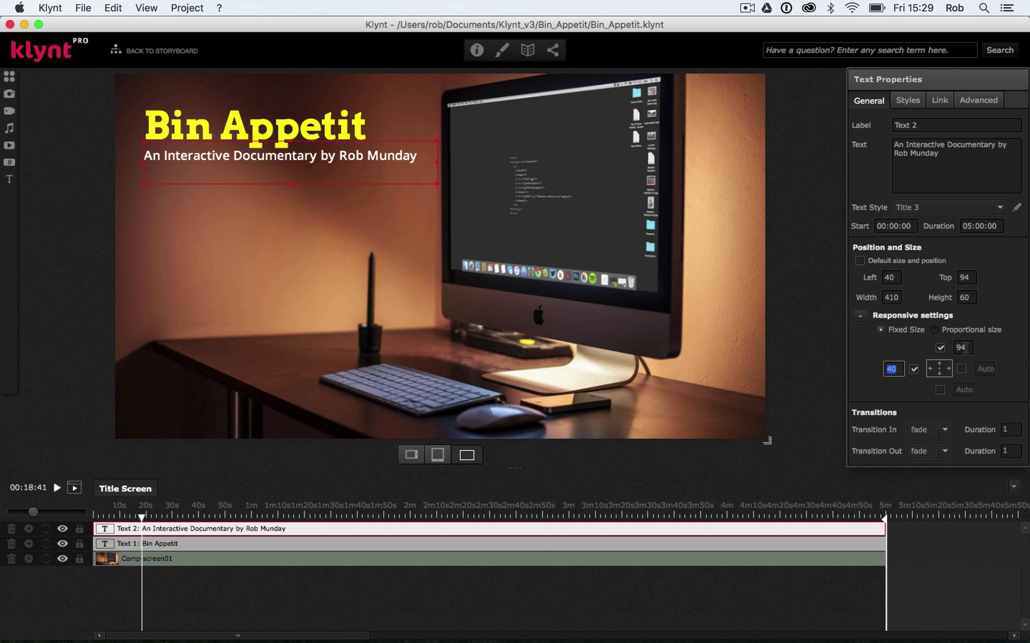
Step: Deselect the subtitle by picking the background and save the project
{"action": "left_click", "coordinate": [564, 343]}
{"action": "left_click", "coordinate": [83, 8]}
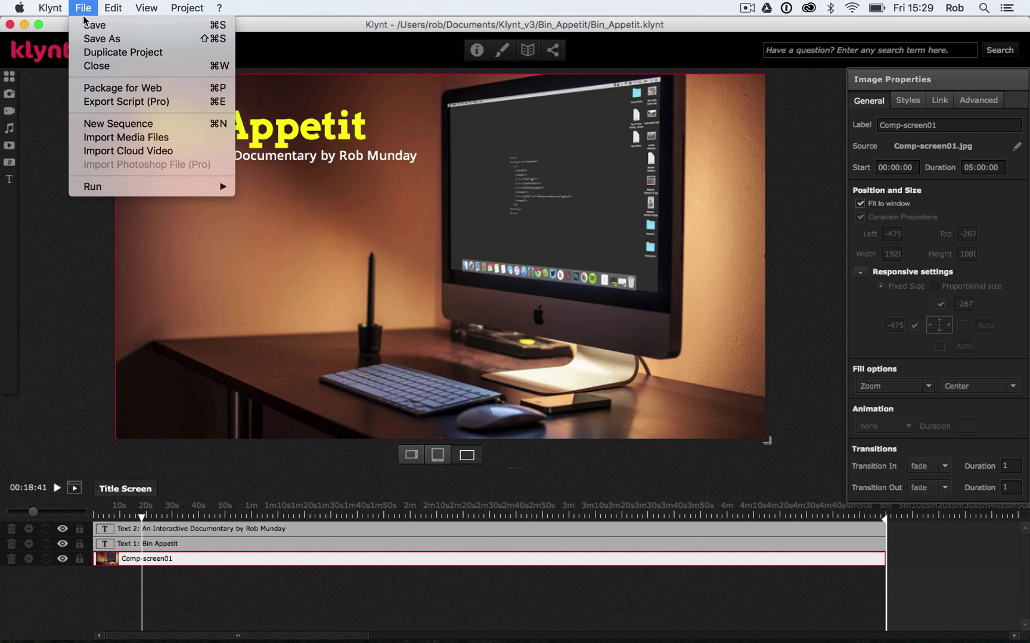
{"action": "left_click", "coordinate": [89, 24]}
{"action": "left_click", "coordinate": [84, 9]}
Step: Run the sequence from start in Chrome, shrink the preview to check text positions, and return to Klynt
{"action": "mouse_move", "coordinate": [121, 185]}
{"action": "left_click", "coordinate": [260, 202]}
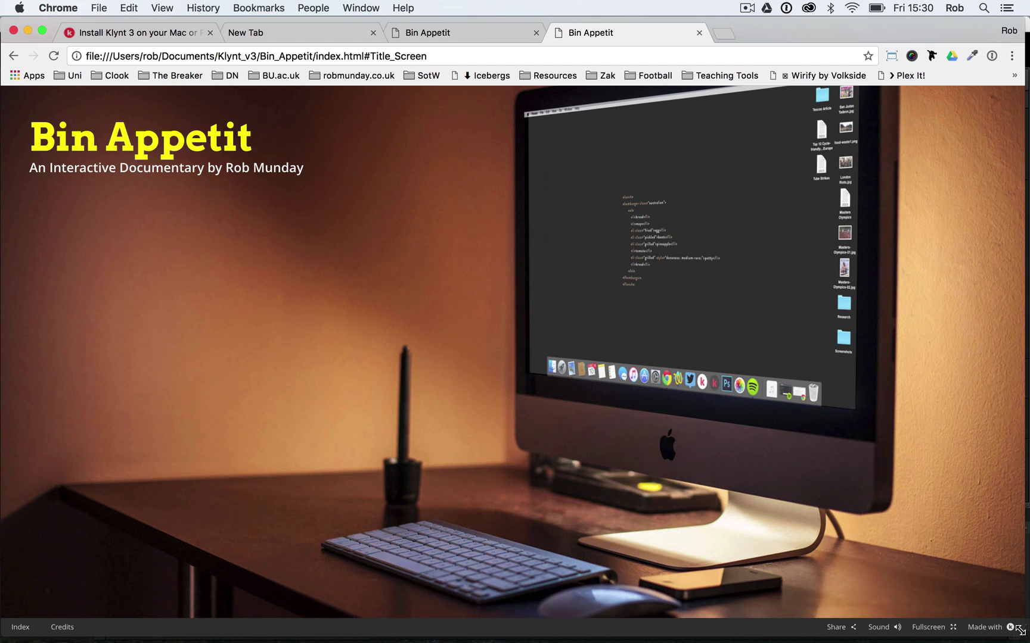
{"action": "mouse_move", "coordinate": [1019, 630]}
{"action": "left_mouse_down"}
{"action": "mouse_move", "coordinate": [631, 339]}
{"action": "mouse_move", "coordinate": [456, 298]}
{"action": "mouse_move", "coordinate": [364, 305]}
{"action": "mouse_move", "coordinate": [333, 446]}
{"action": "mouse_move", "coordinate": [325, 592]}
{"action": "mouse_move", "coordinate": [315, 641]}
{"action": "mouse_move", "coordinate": [302, 641]}
{"action": "mouse_move", "coordinate": [319, 641]}
{"action": "mouse_move", "coordinate": [441, 536]}
{"action": "mouse_move", "coordinate": [555, 403]}
{"action": "mouse_move", "coordinate": [751, 351]}
{"action": "mouse_move", "coordinate": [908, 378]}
{"action": "mouse_move", "coordinate": [901, 538]}
{"action": "mouse_move", "coordinate": [775, 477]}
{"action": "mouse_move", "coordinate": [884, 453]}
{"action": "mouse_move", "coordinate": [790, 405]}
{"action": "mouse_move", "coordinate": [917, 536]}
{"action": "mouse_move", "coordinate": [915, 551]}
{"action": "mouse_move", "coordinate": [951, 606]}
{"action": "mouse_move", "coordinate": [1026, 625]}
{"action": "left_mouse_up"}
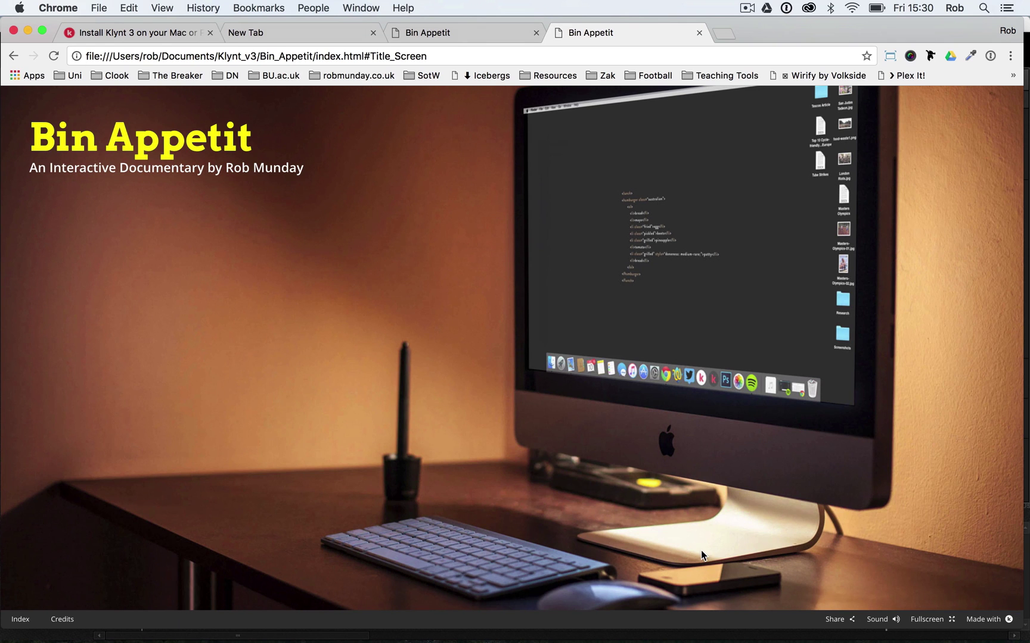
{"action": "left_click", "coordinate": [569, 619]}
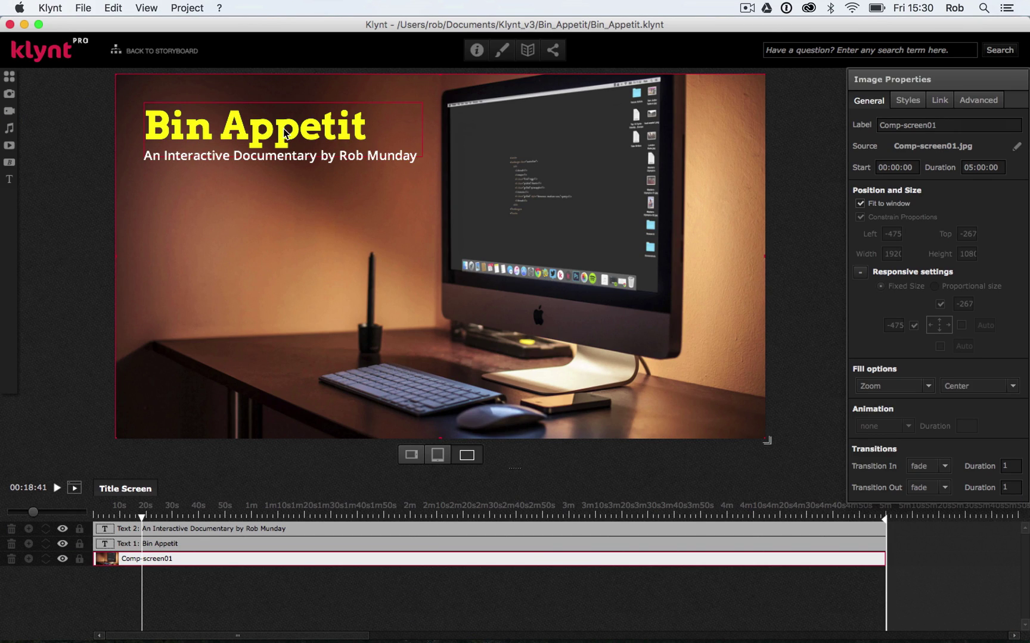
Step: Add a Title 1 text at mid-screen reading 'Example Text'
{"action": "left_click", "coordinate": [10, 179]}
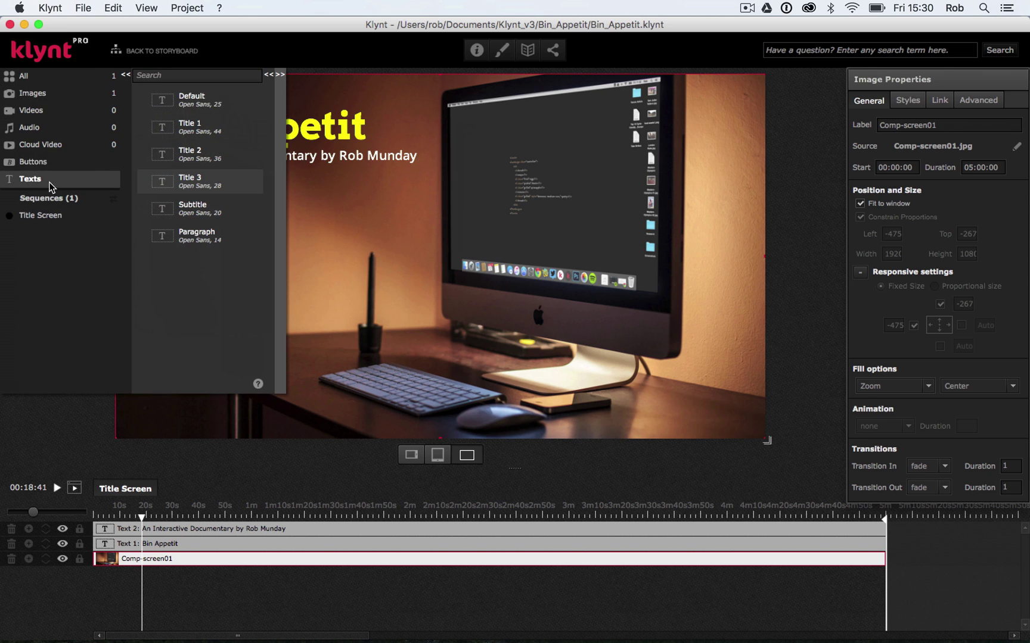
{"action": "left_click_drag", "start_coordinate": [166, 126], "coordinate": [420, 311]}
{"action": "left_click_drag", "start_coordinate": [347, 202], "coordinate": [362, 249]}
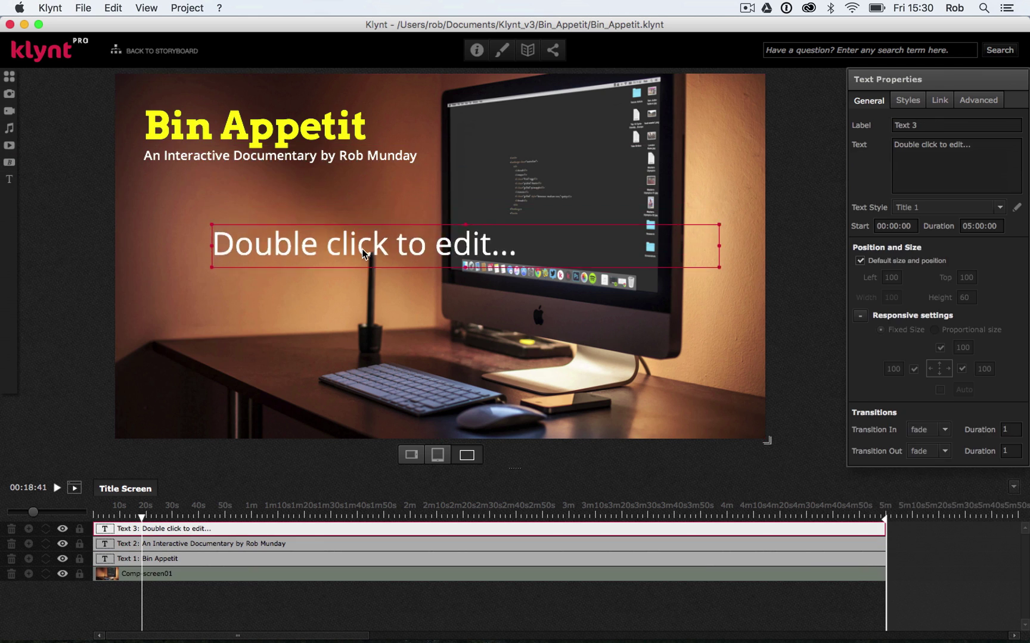
{"action": "double_click", "coordinate": [362, 252]}
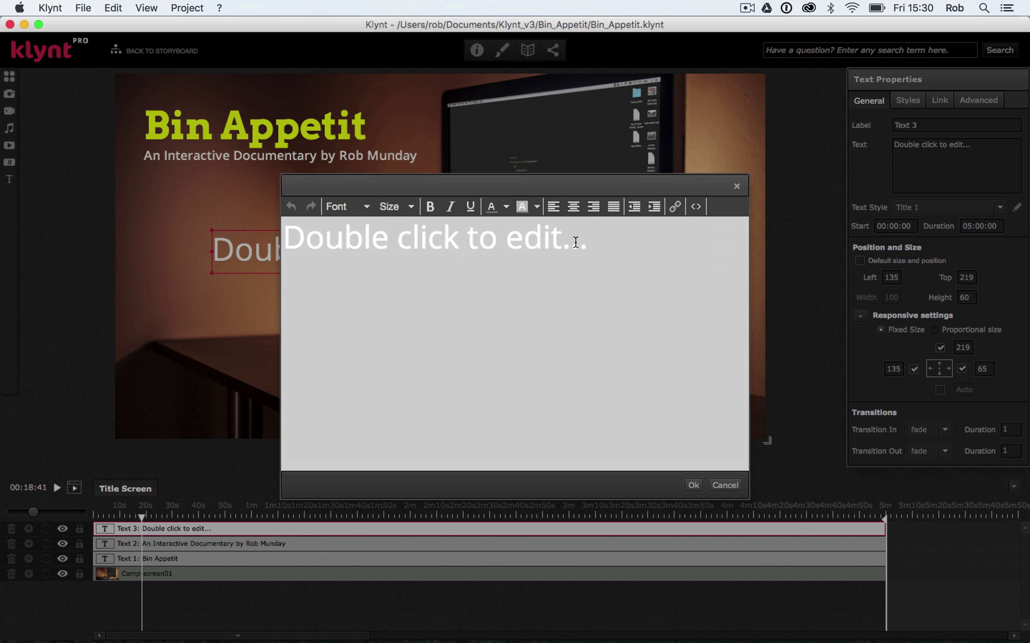
{"action": "left_click_drag", "start_coordinate": [579, 241], "coordinate": [288, 248]}
{"action": "type", "text": "Example Te"}
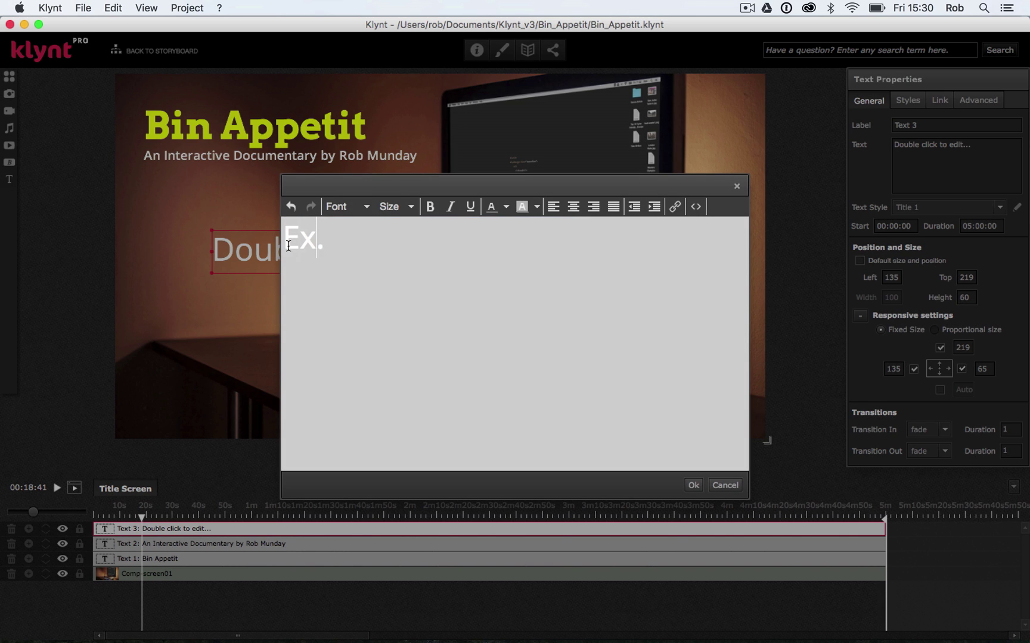
{"action": "type", "text": "xt"}
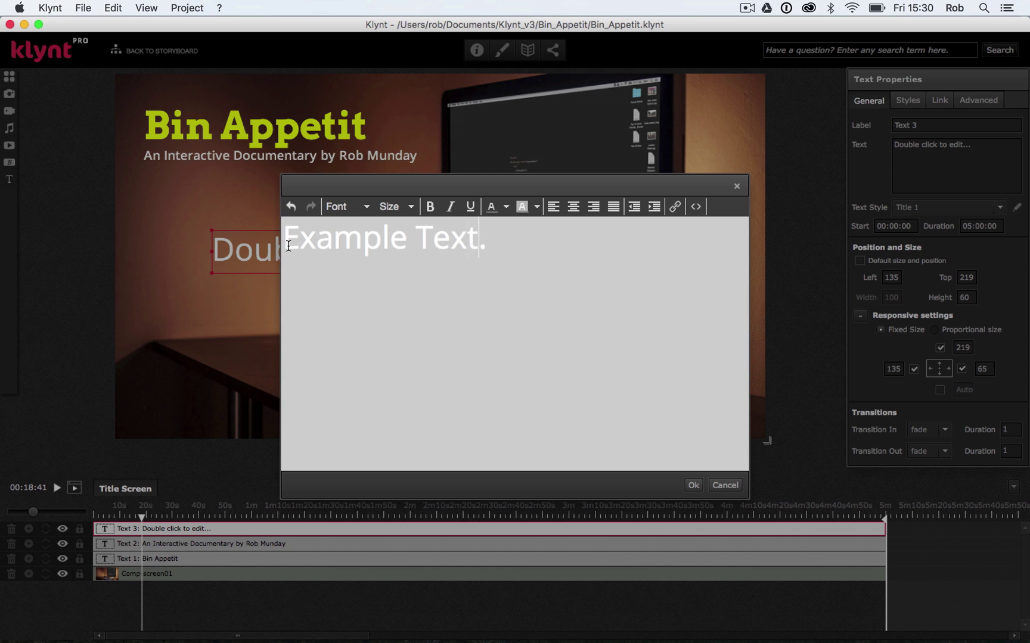
{"action": "left_click", "coordinate": [692, 486]}
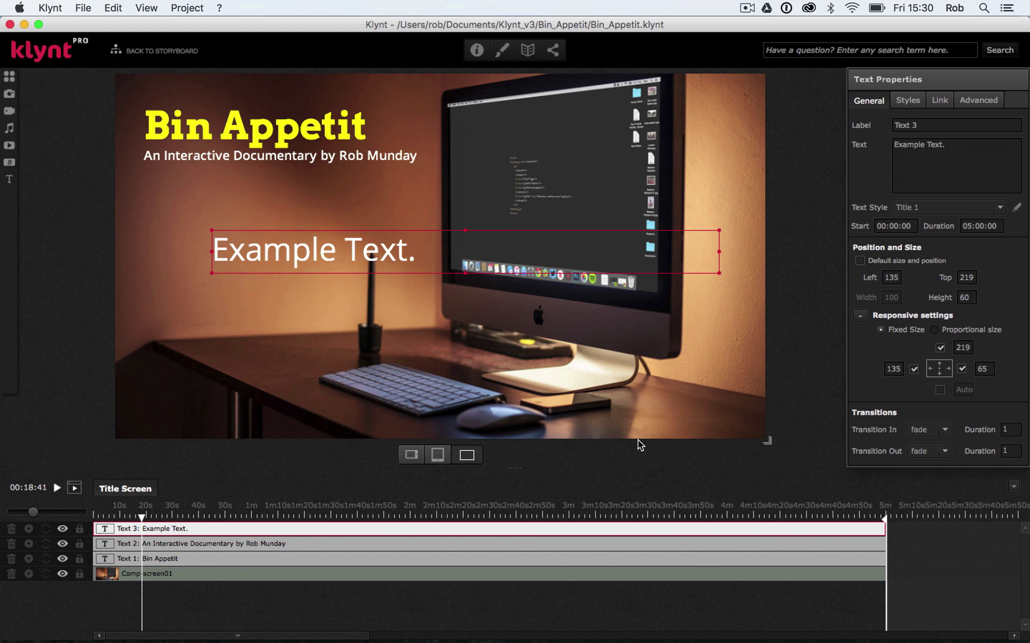
Step: Make Example Text proportionally sized without a right anchor, and run the sequence from start
{"action": "left_click", "coordinate": [933, 332]}
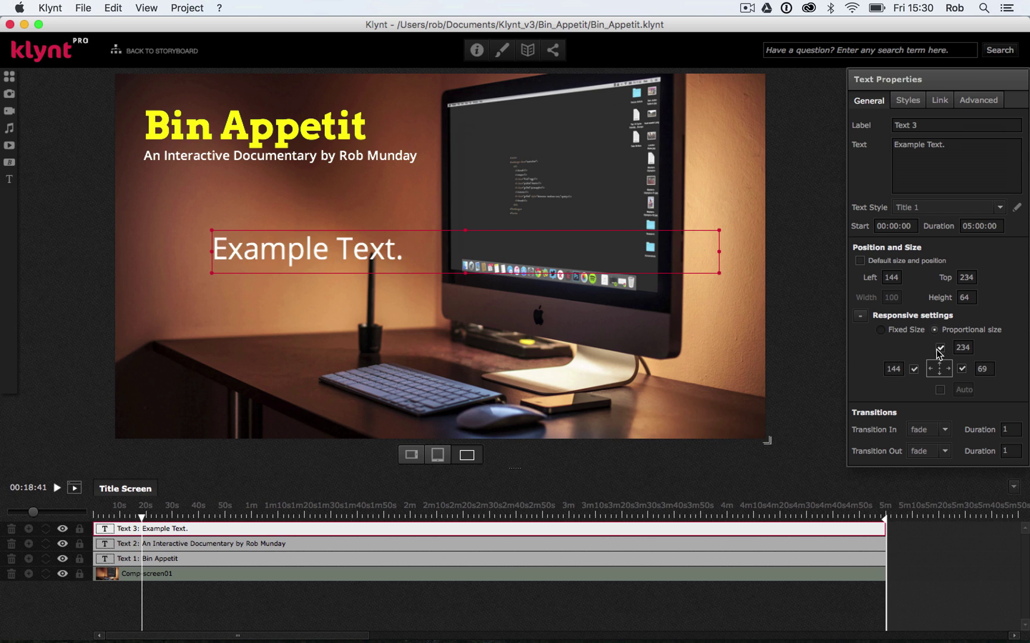
{"action": "left_click", "coordinate": [961, 370]}
{"action": "left_click", "coordinate": [80, 8]}
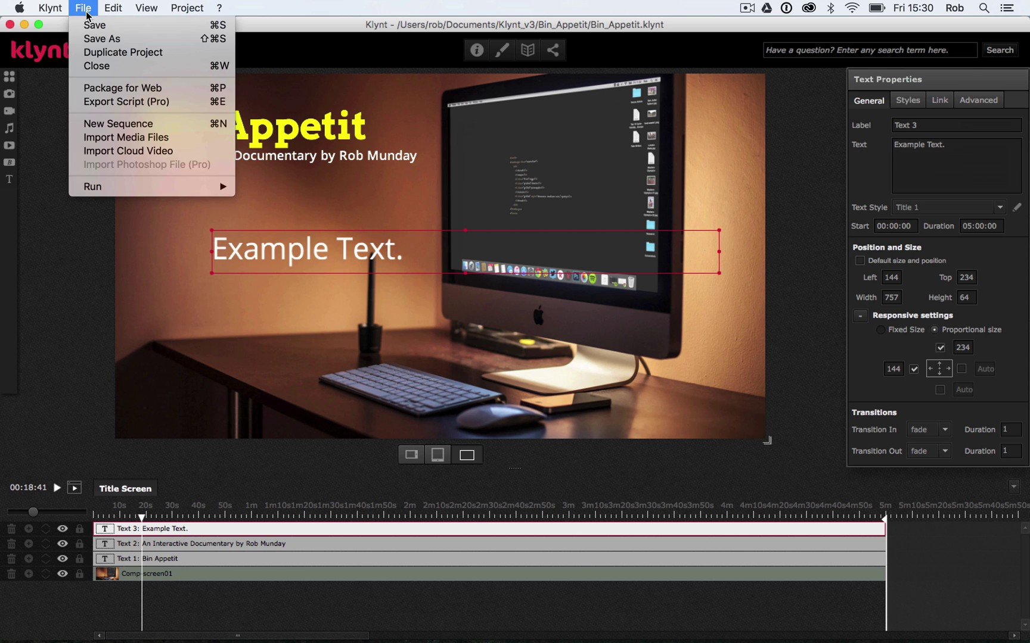
{"action": "mouse_move", "coordinate": [138, 187]}
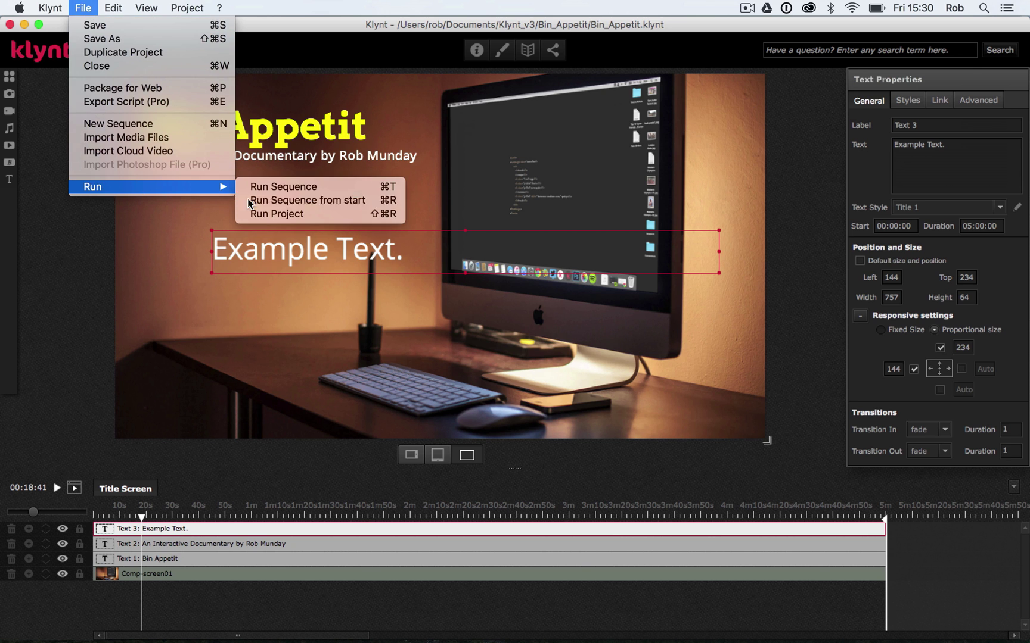
{"action": "left_click", "coordinate": [247, 200]}
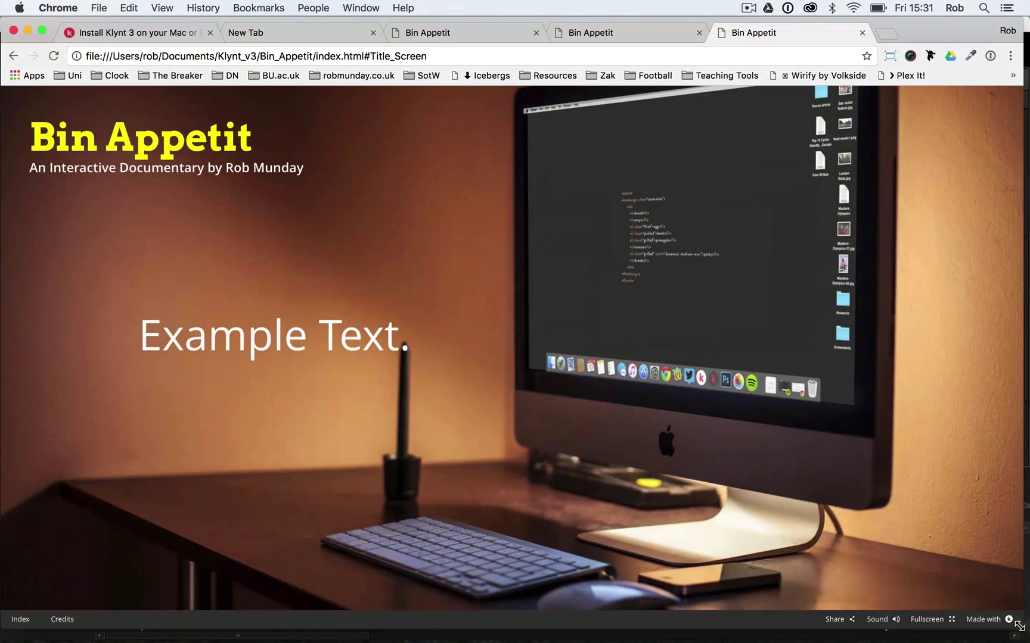
Step: Shrink and re-enlarge Chrome to check Example Text scaling, then close that preview tab
{"action": "left_click_drag", "start_coordinate": [1019, 625], "coordinate": [575, 373]}
{"action": "left_click_drag", "start_coordinate": [639, 420], "coordinate": [1022, 618]}
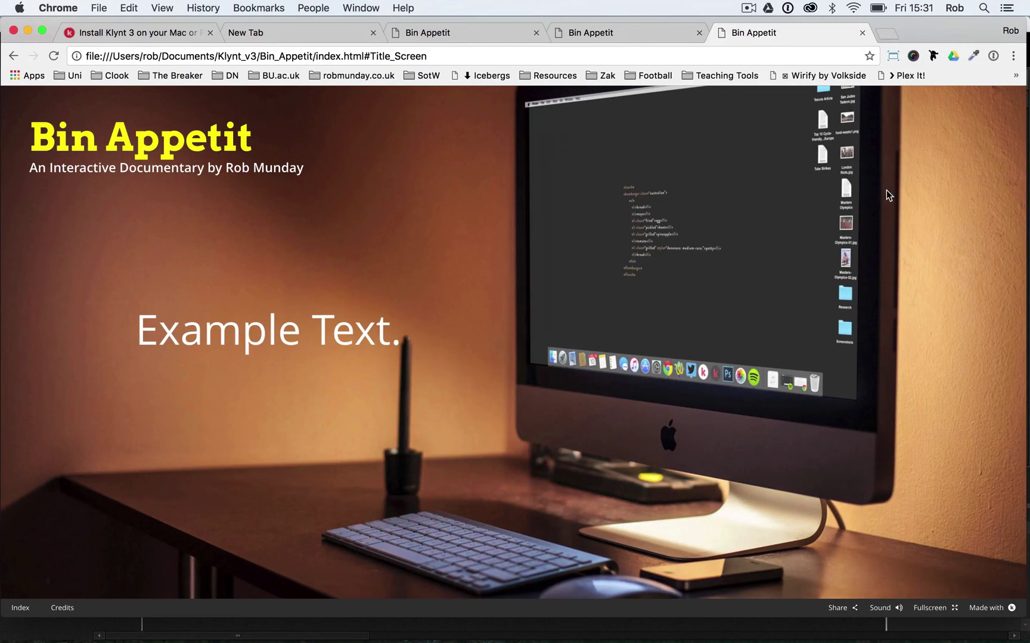
{"action": "left_click", "coordinate": [861, 33]}
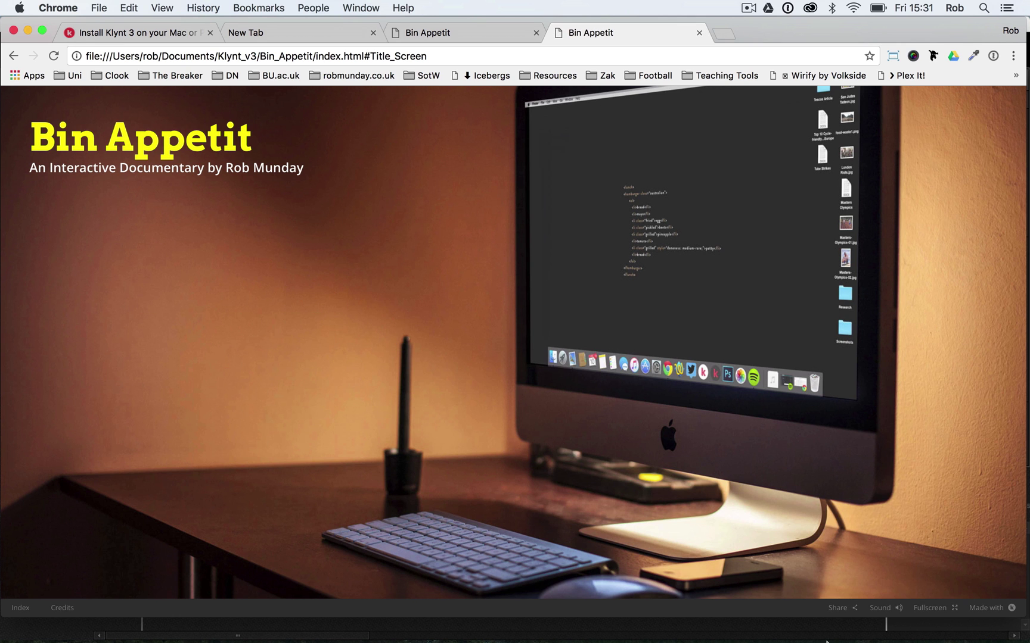
Step: Return to Klynt and delete the Text 3 track holding Example Text
{"action": "mouse_move", "coordinate": [768, 625]}
{"action": "left_click", "coordinate": [577, 606]}
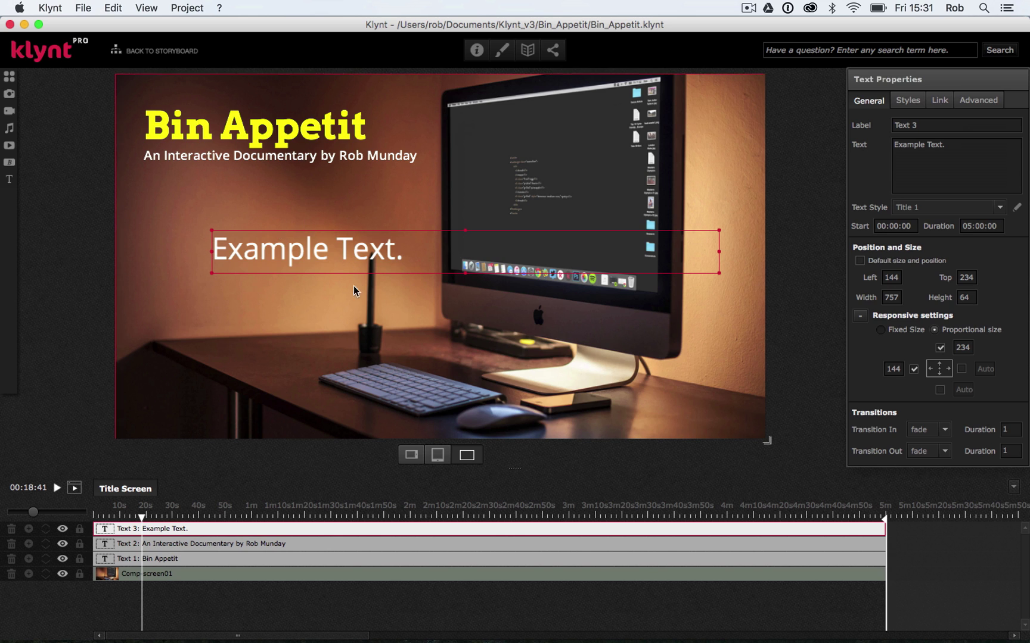
{"action": "left_click", "coordinate": [11, 529]}
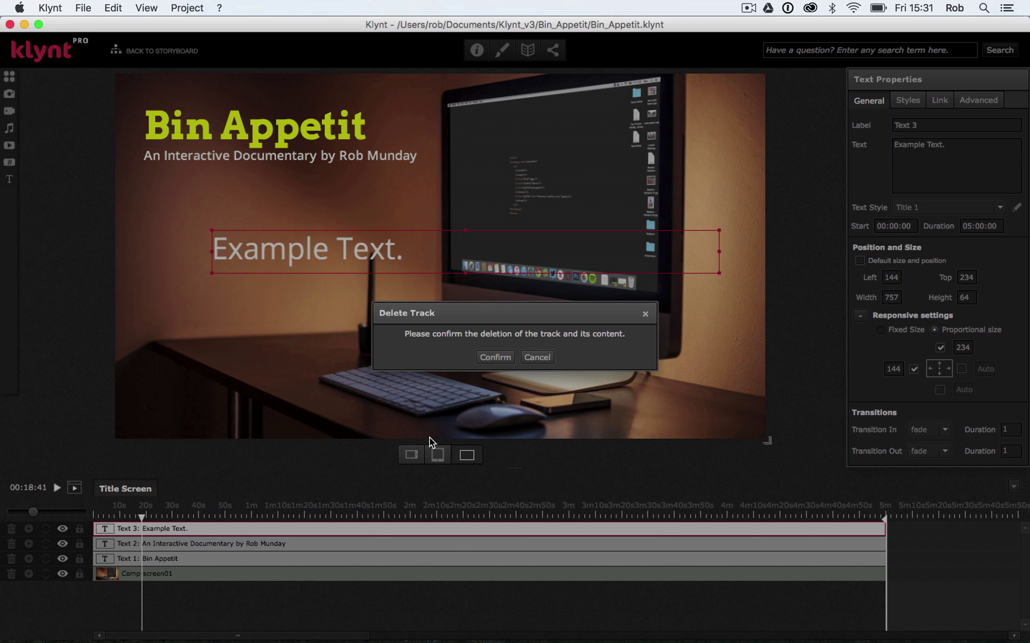